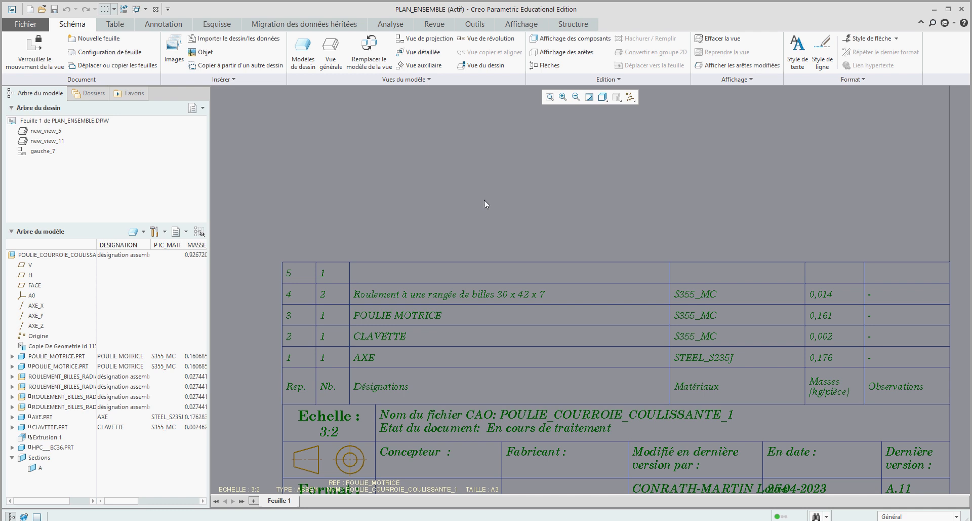
Open the HPC___BC36.PRT component from the model tree of the assembly drawing
left_click(64, 449)
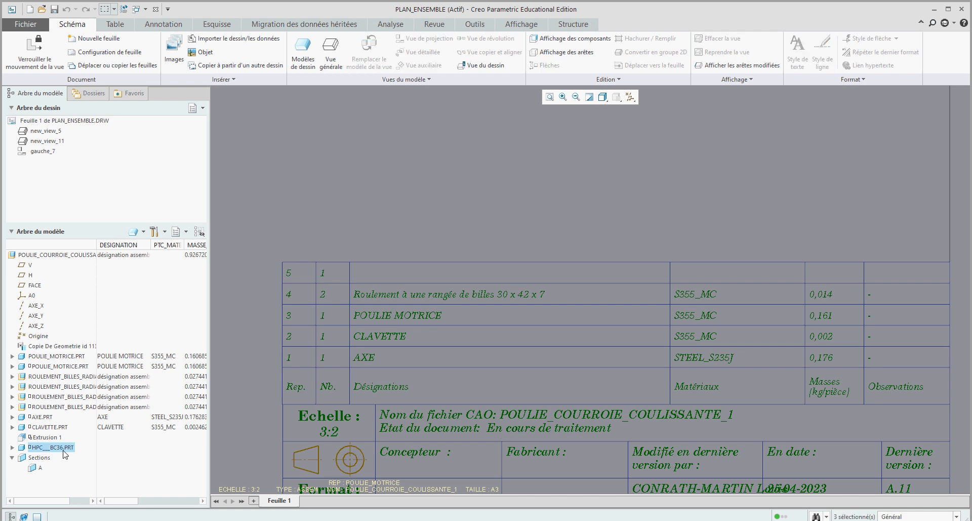
right_click(65, 454)
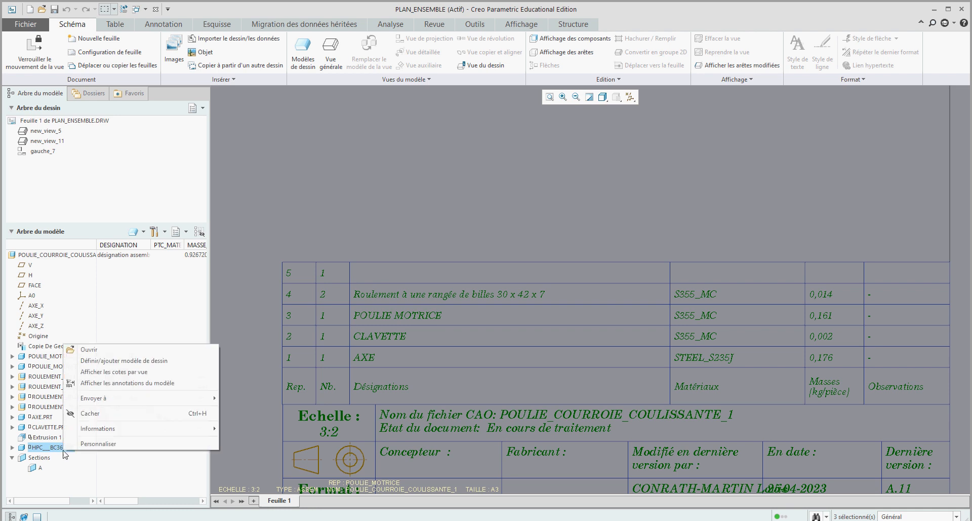
left_click(92, 353)
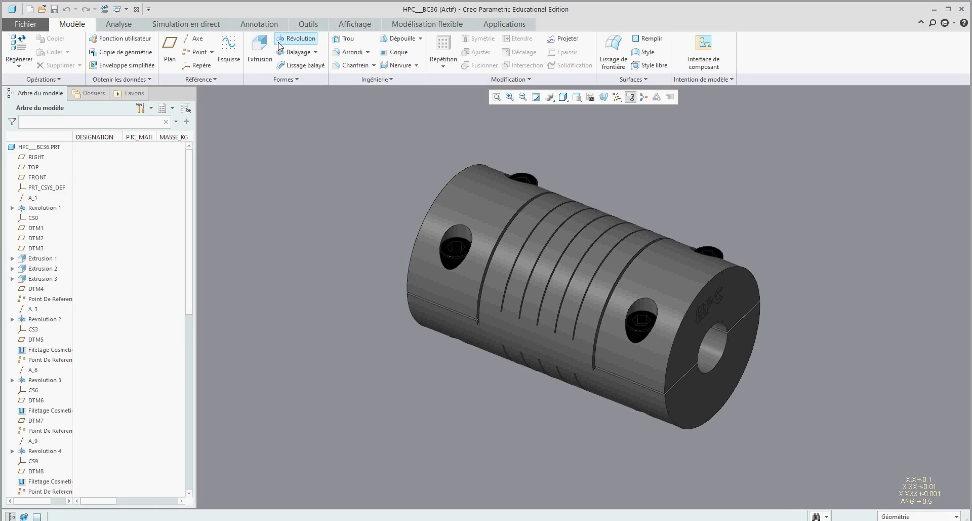
Add a string (Chaîne) parameter named DESIGNATION with the value Accouplement to the HPC___BC36 part
left_click(318, 26)
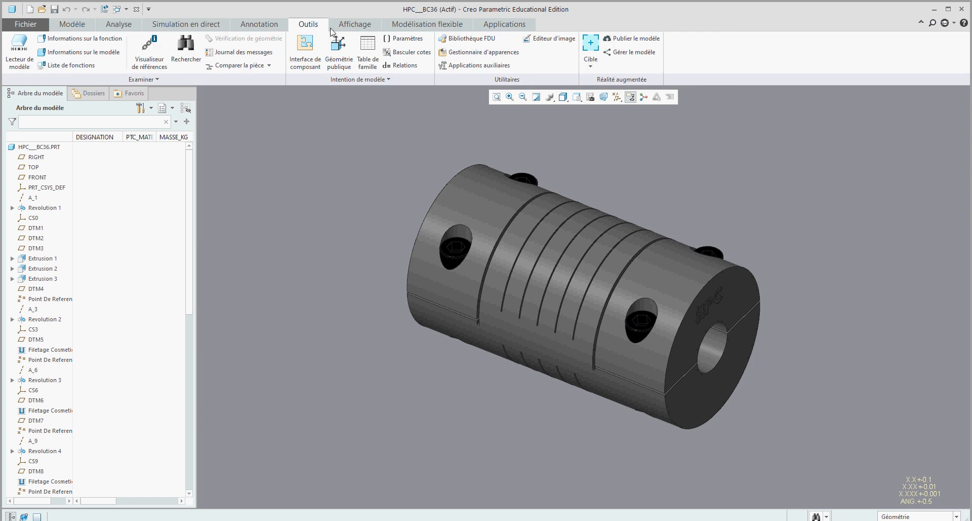
left_click(399, 41)
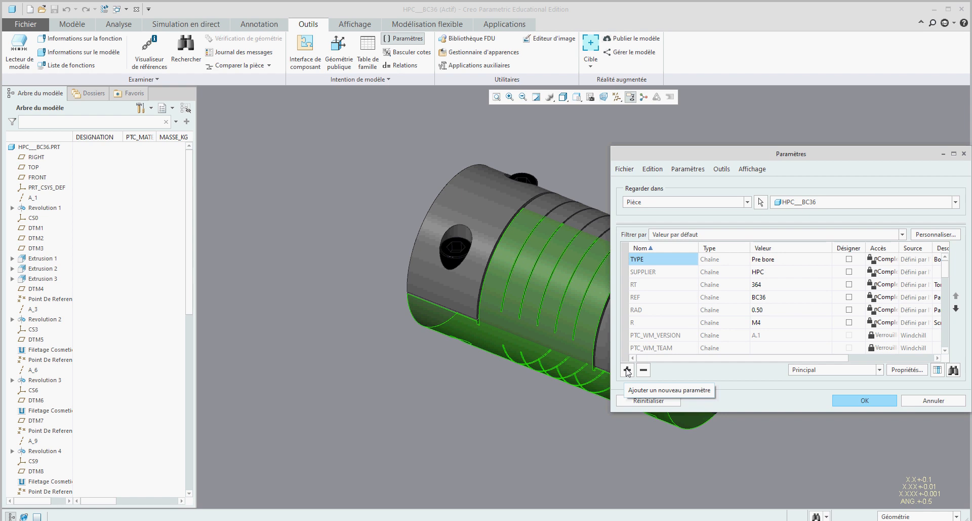
left_click(627, 369)
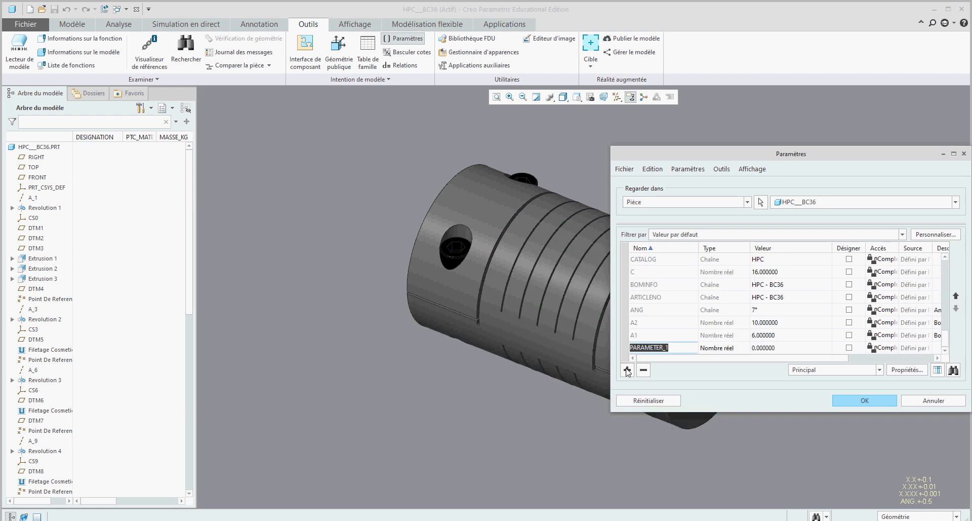
type("designation")
left_click(734, 348)
left_click(746, 347)
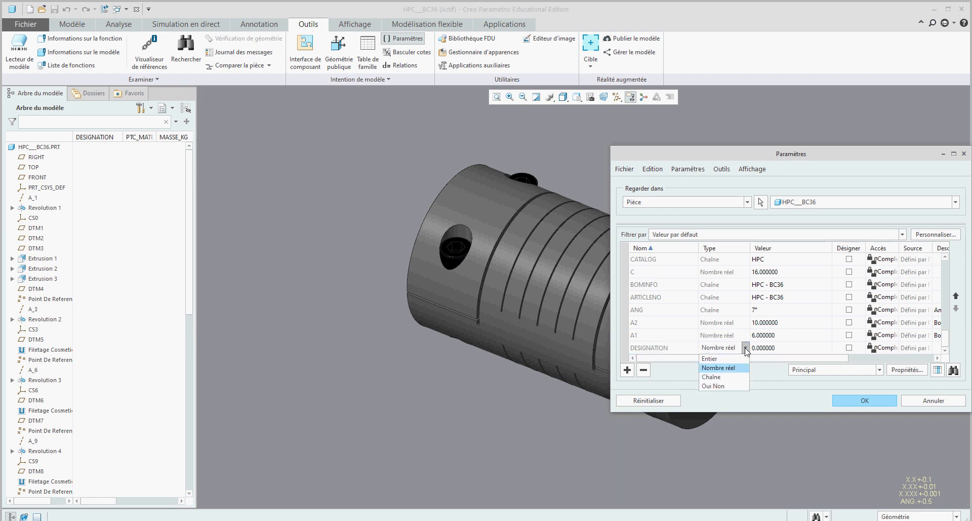
left_click(719, 377)
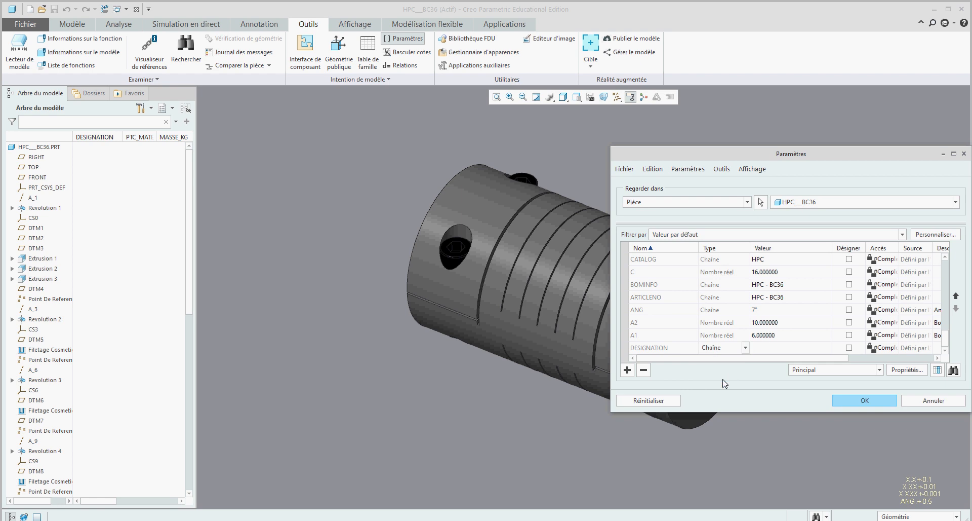
left_click(781, 348)
type("Accou")
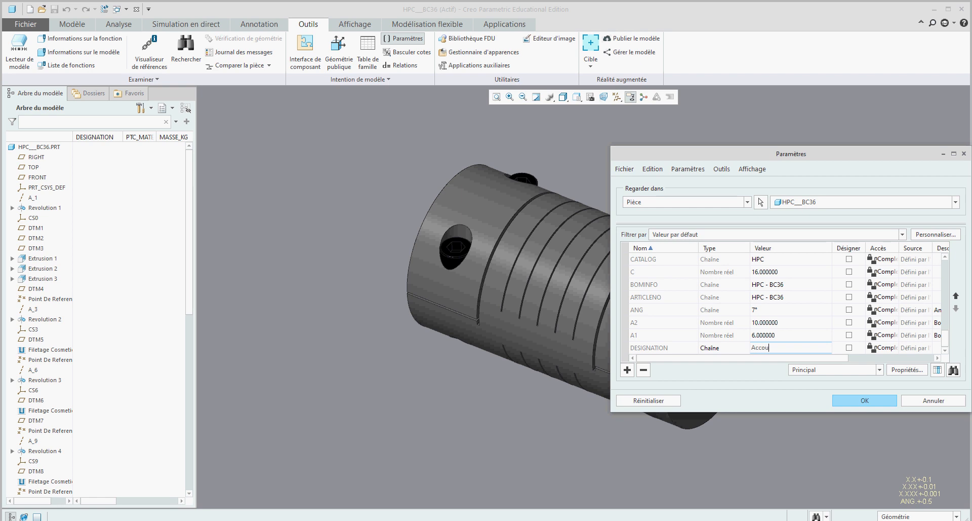
type("plement")
left_click(850, 403)
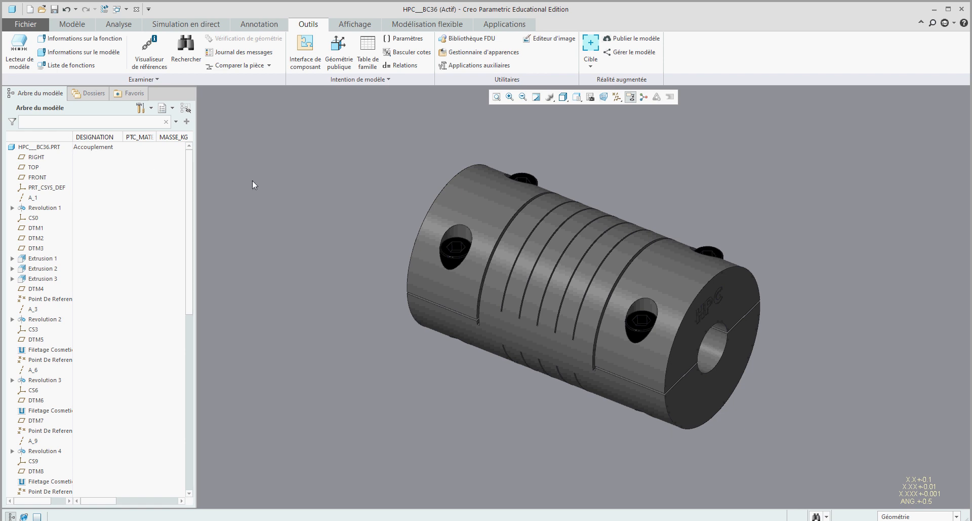
Extend the part's DESIGNATION value in the model tree to Accouplement BC36
scroll(282, 202, "up", 2)
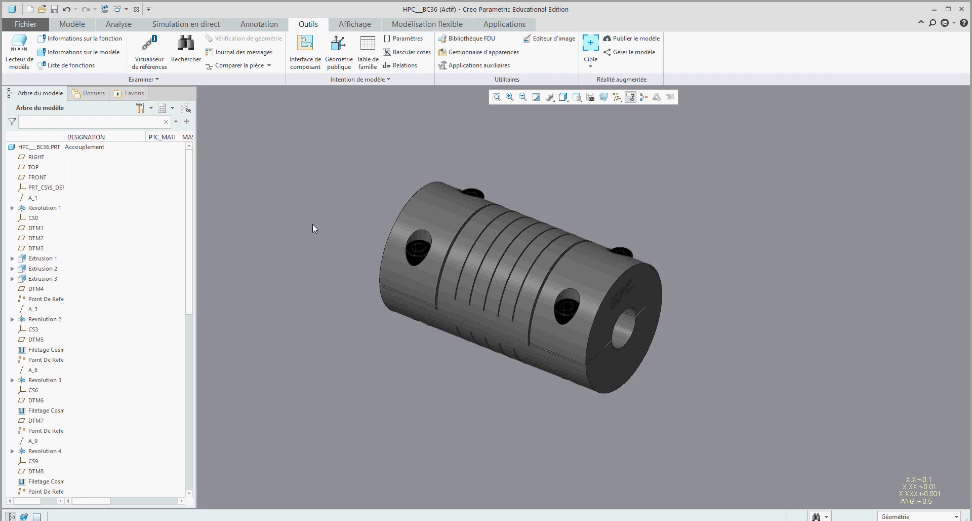
left_click(113, 147)
left_click(114, 147)
type("BC36")
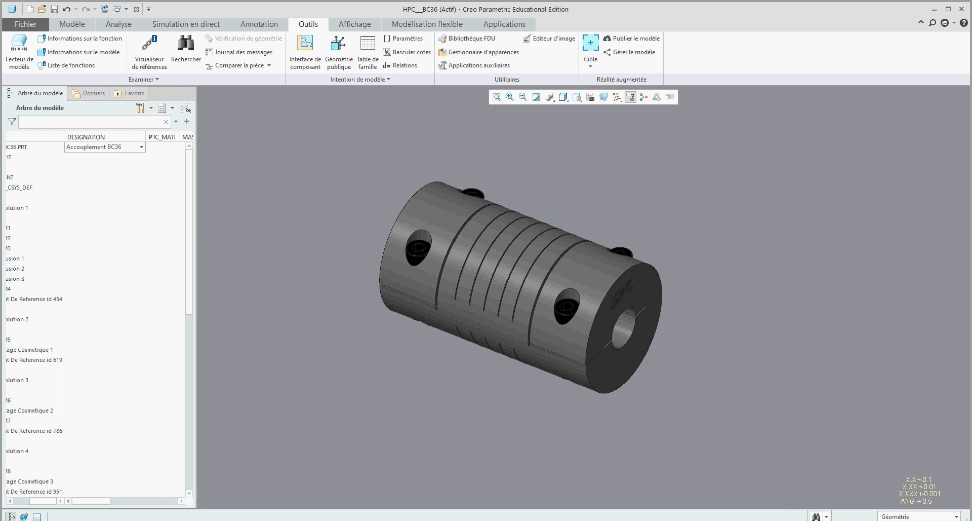
key("Return")
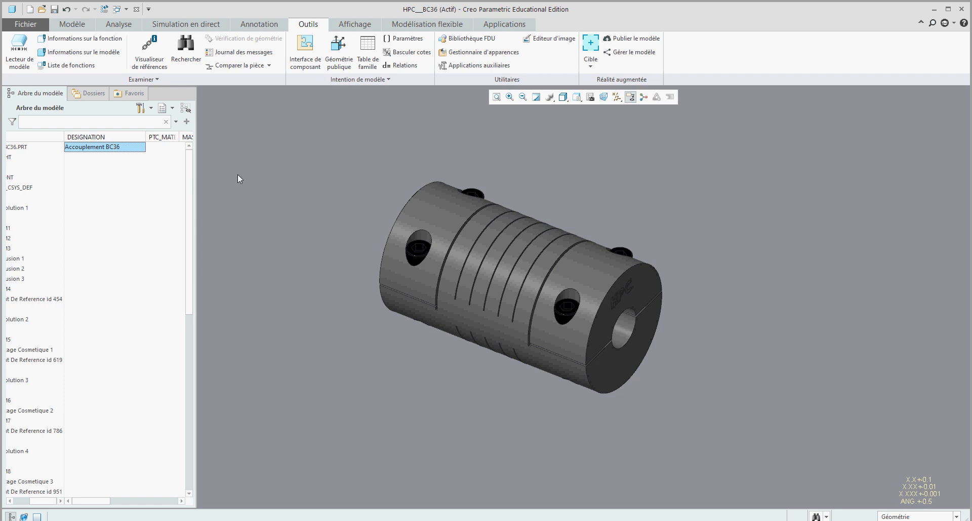
Edit the DESIGNATION value in the part's parameters to read Accouplement BC 36, with a space before the number
left_click(405, 41)
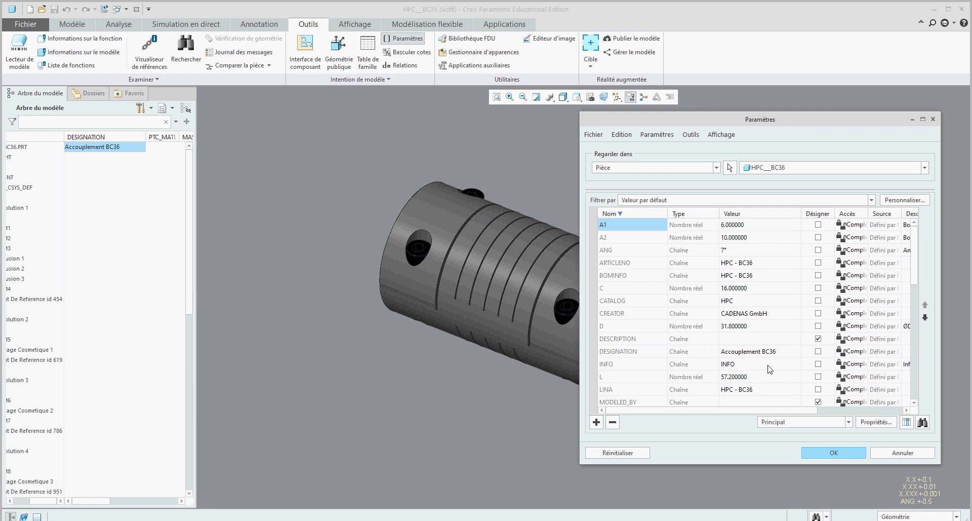
scroll(780, 360, "down", 1)
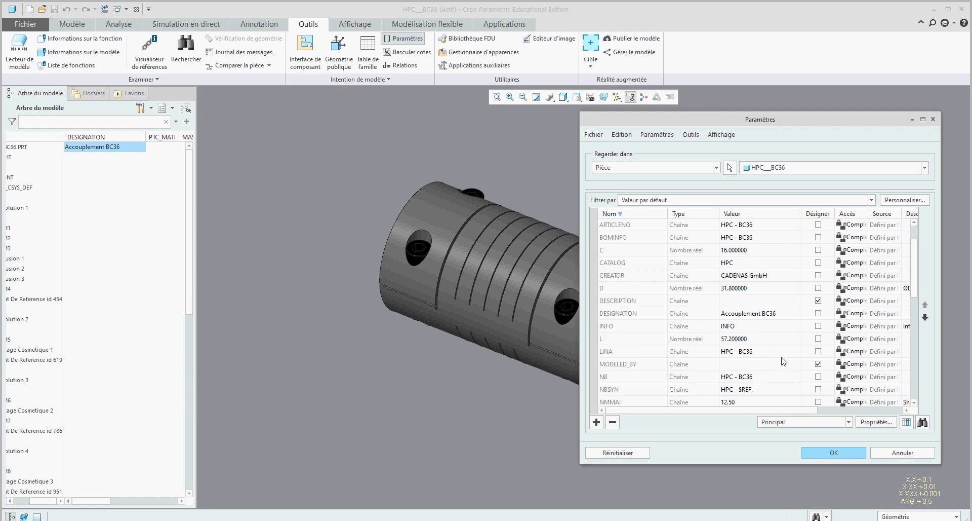
left_click(771, 315)
left_click(770, 314)
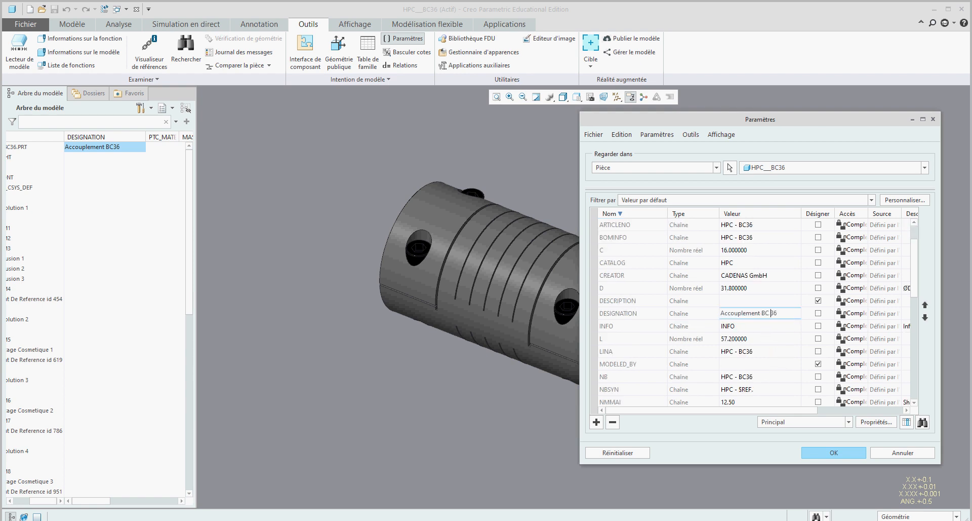
left_click(824, 453)
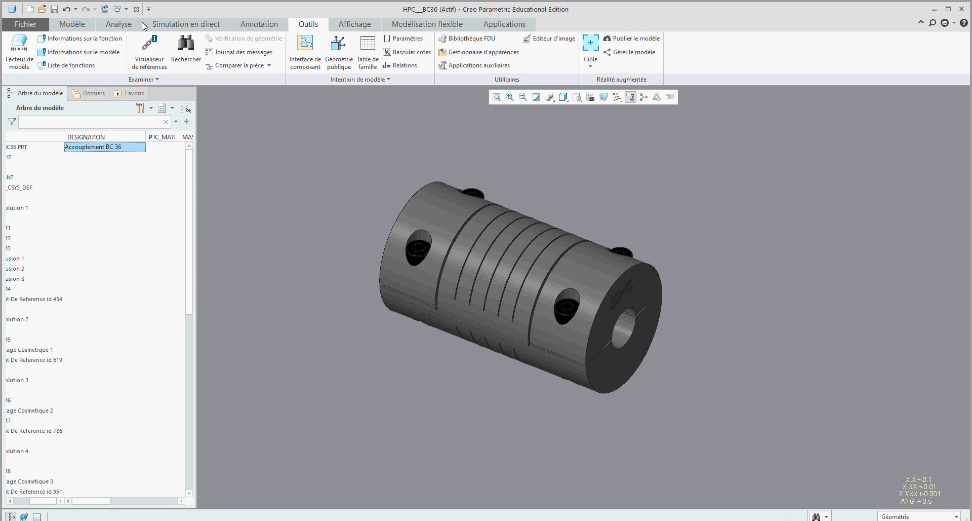
Switch back to the PLAN_ENSEMBLE drawing and examine the parts list rows and the balloon numbers on section A-A
left_click(125, 10)
left_click(152, 20)
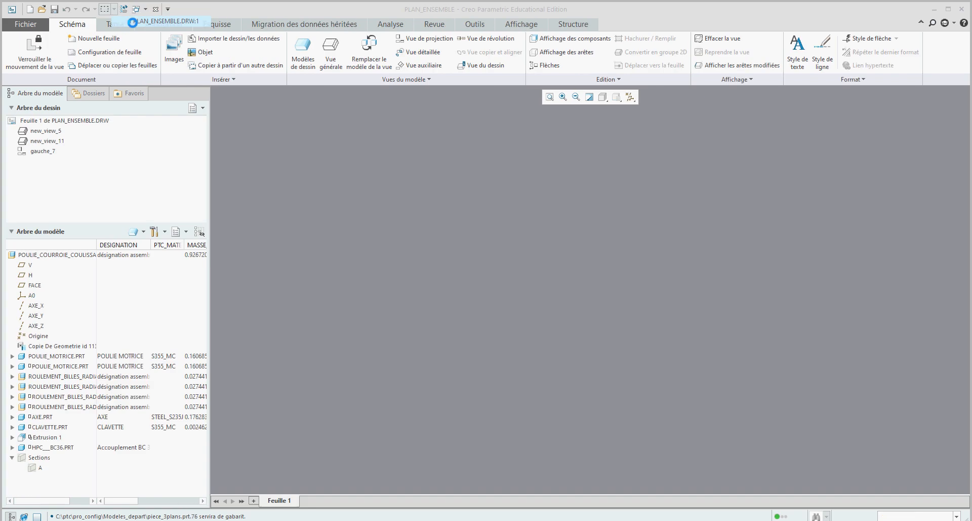
scroll(414, 339, "up", 2)
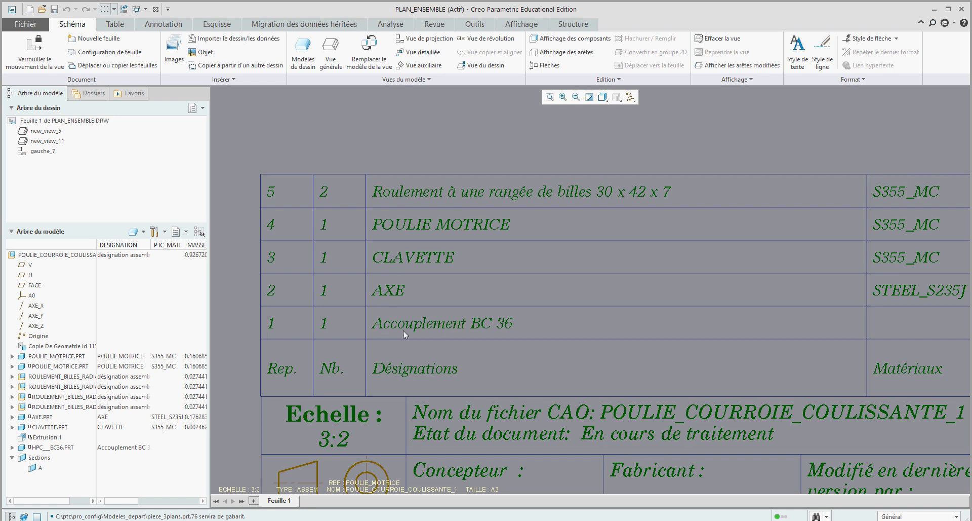
scroll(619, 313, "up", 4)
scroll(486, 317, "up", 1)
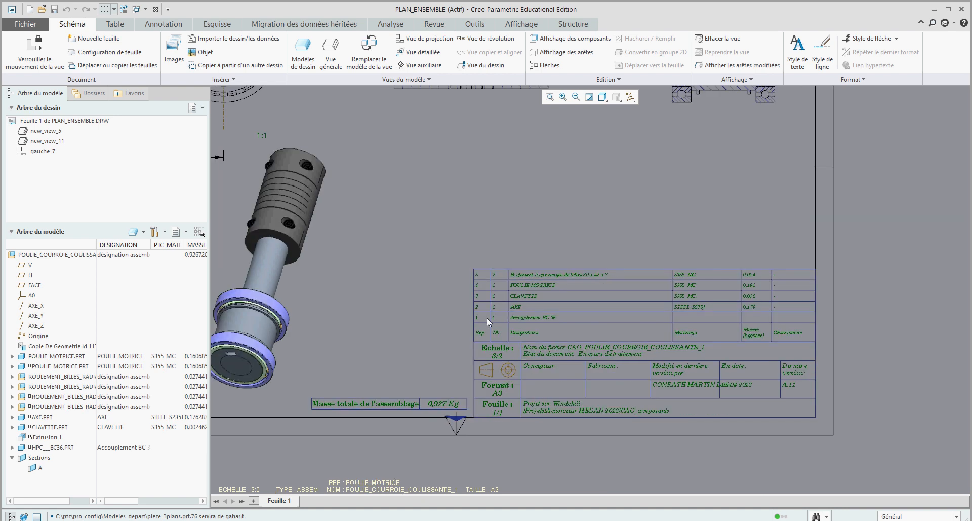
scroll(483, 310, "down", 3)
scroll(483, 309, "up", 3)
scroll(428, 241, "down", 5)
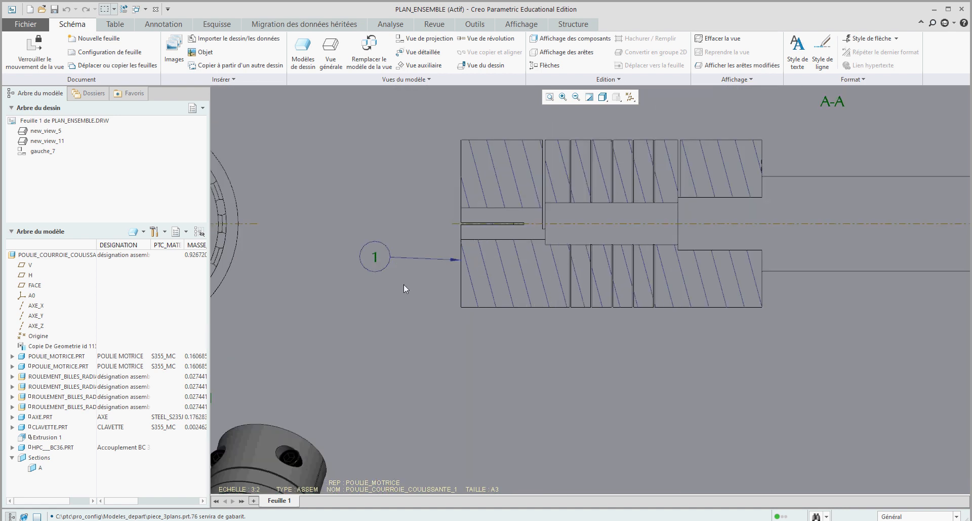
scroll(427, 290, "up", 3)
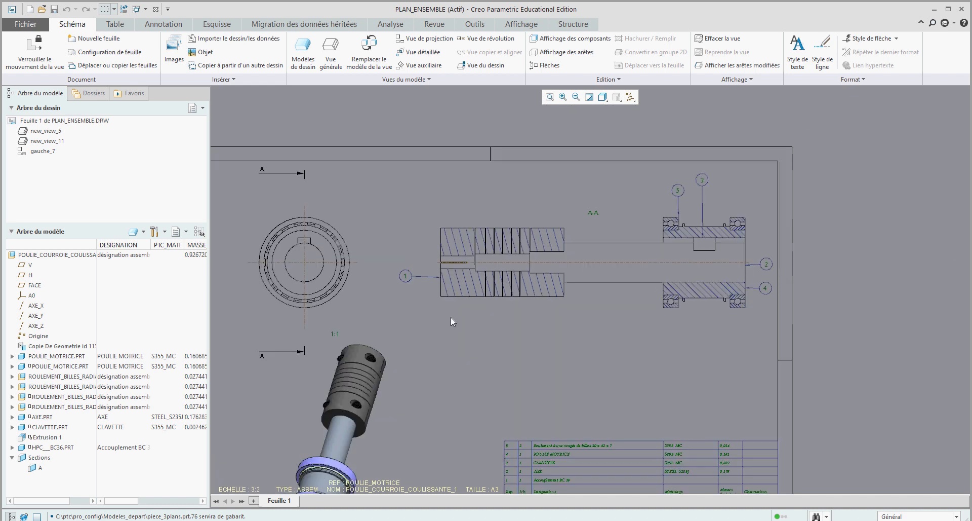
scroll(469, 350, "down", 2)
scroll(404, 249, "up", 4)
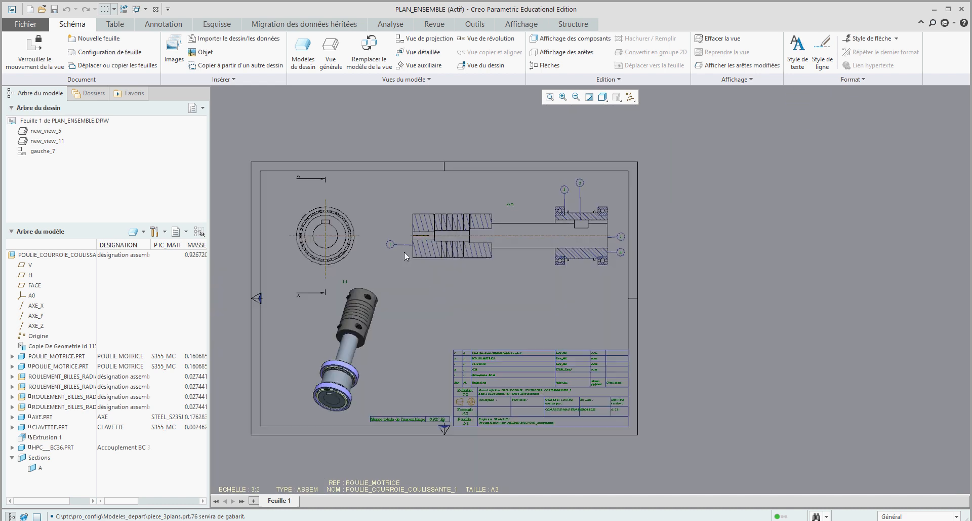
scroll(466, 401, "down", 1)
scroll(467, 404, "down", 4)
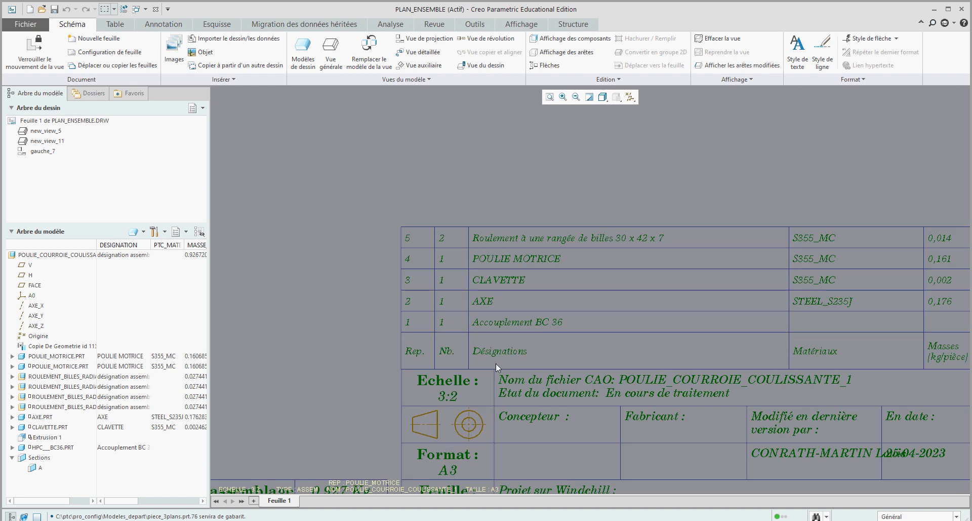
scroll(800, 184, "down", 1)
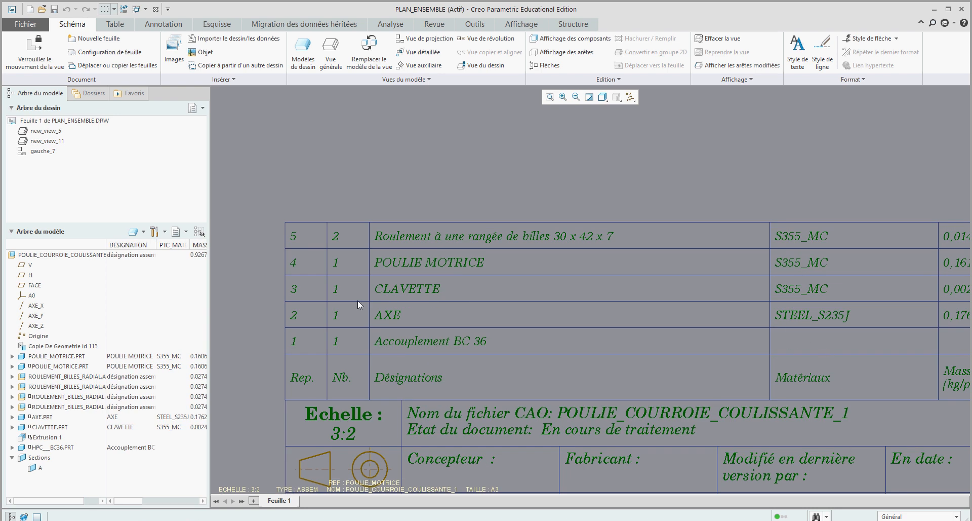
Switch to the HPC___BC36 part window and open its model properties
left_click(145, 9)
left_click(152, 32)
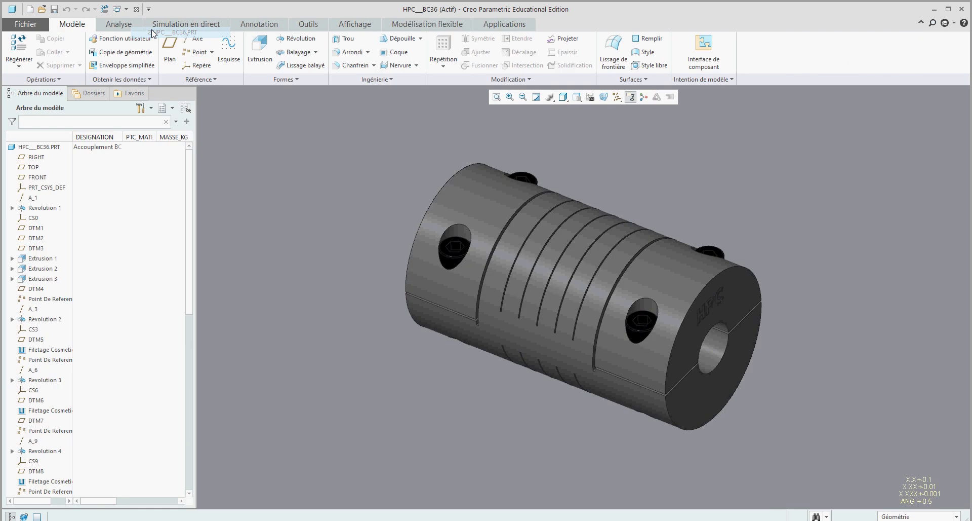
left_click(30, 26)
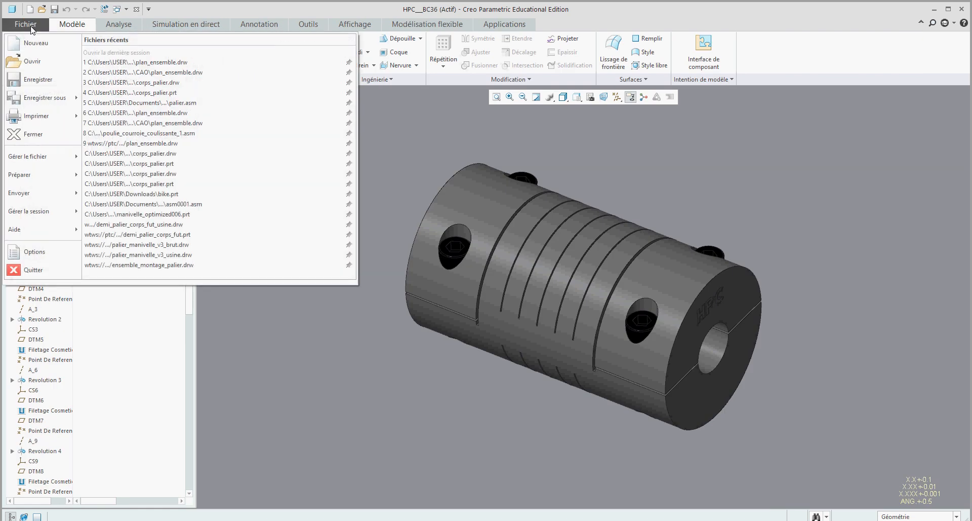
mouse_move(58, 177)
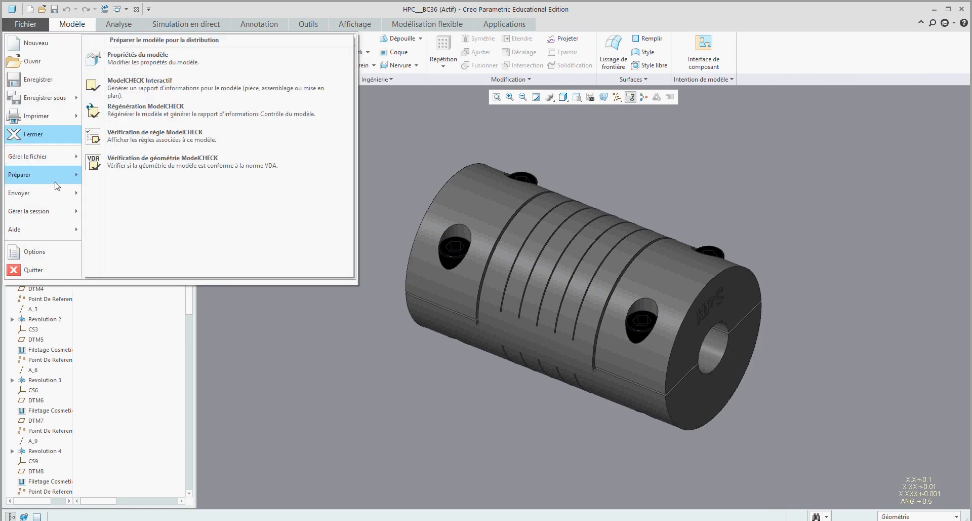
left_click(151, 66)
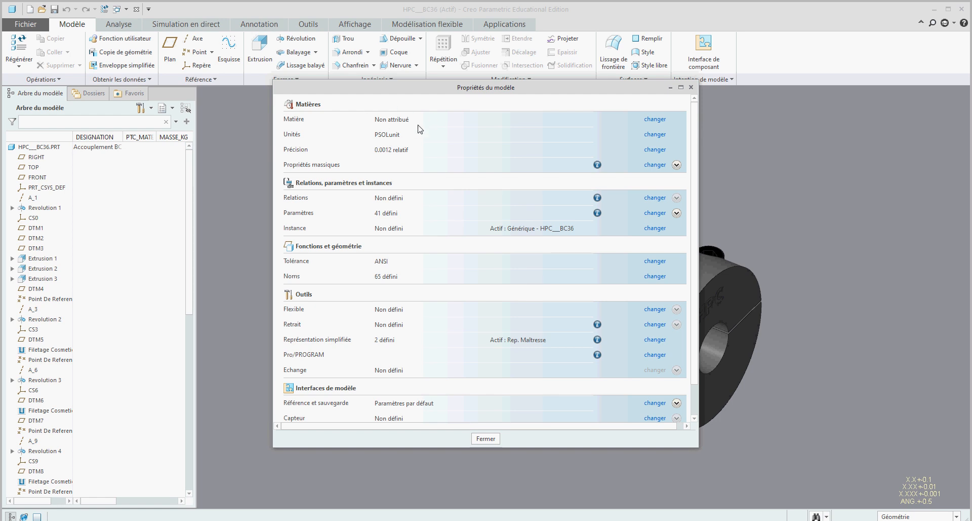
Assign the X8CrNiS18-9 material from the Material Directory to the part, close its properties and return to the PLAN_ENSEMBLE drawing
left_click(655, 119)
left_click(480, 399)
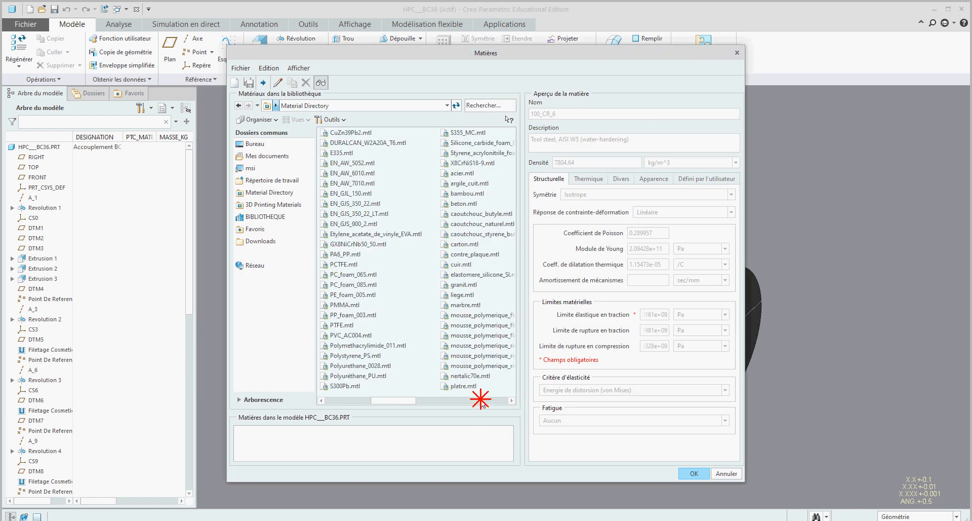
left_click(484, 400)
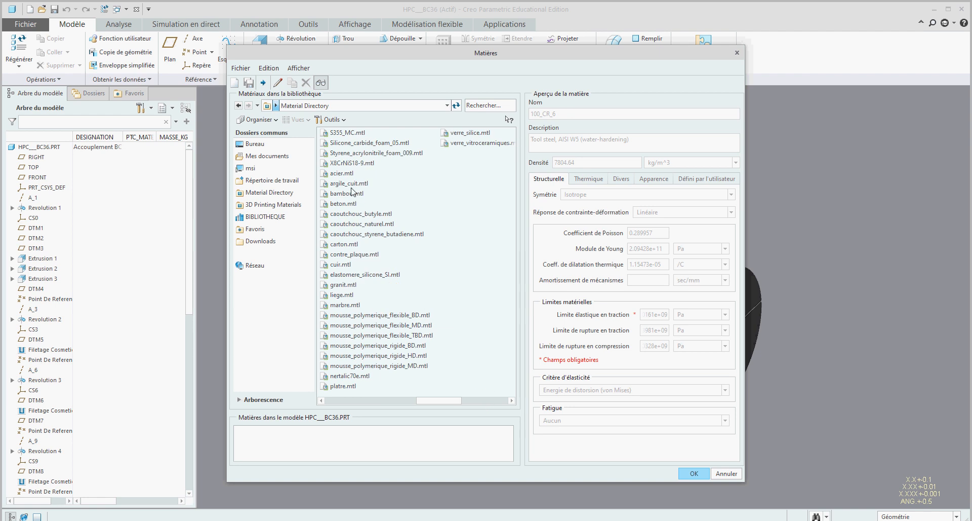
left_click(353, 164)
left_click(353, 164)
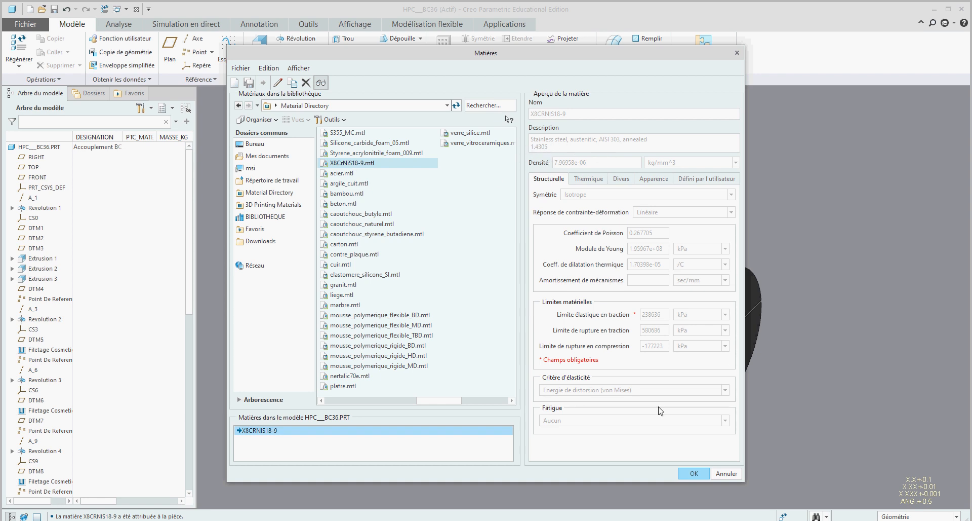
left_click(694, 473)
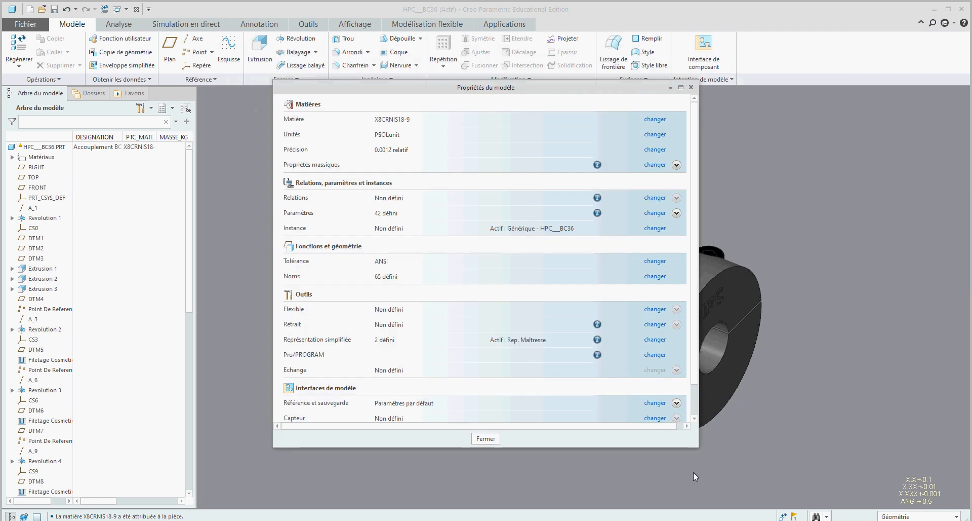
left_click(486, 438)
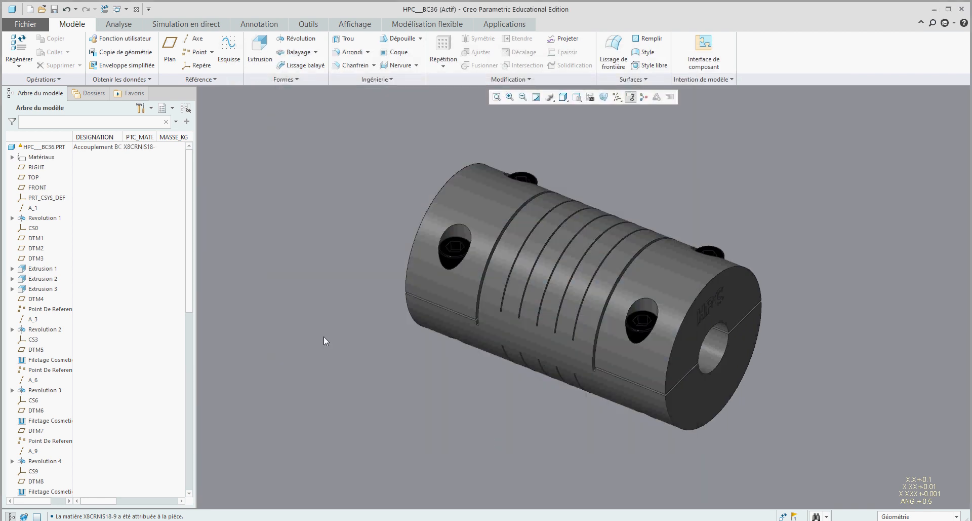
left_click(126, 10)
left_click(157, 21)
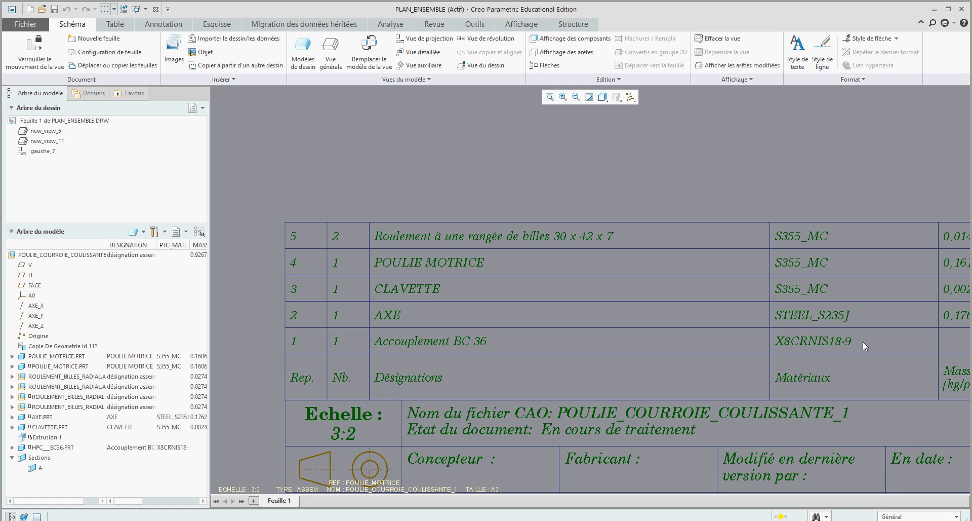
Save the drawing, and in the HPC___BC36 part's relations list the reported mass property parameters (Propriétés massiques signalées)
key("ctrl+s")
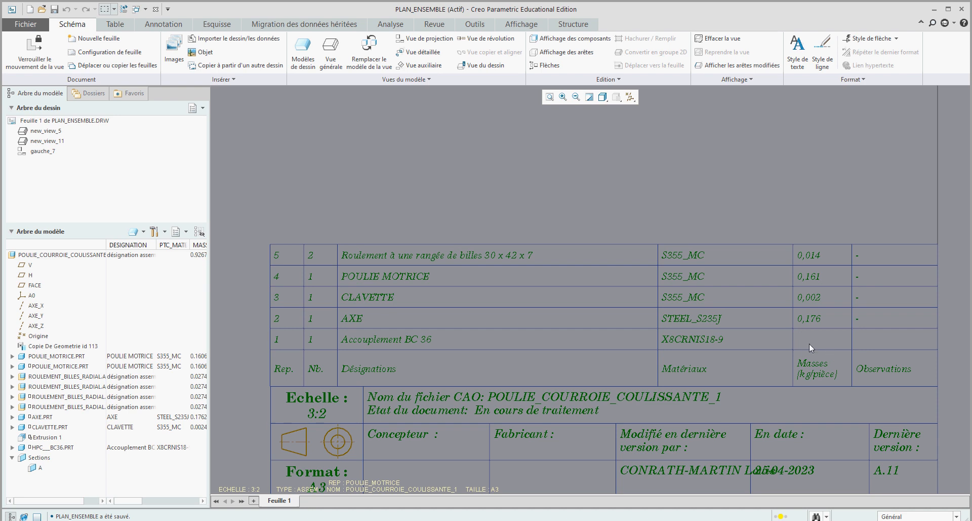
left_click(144, 9)
left_click(150, 32)
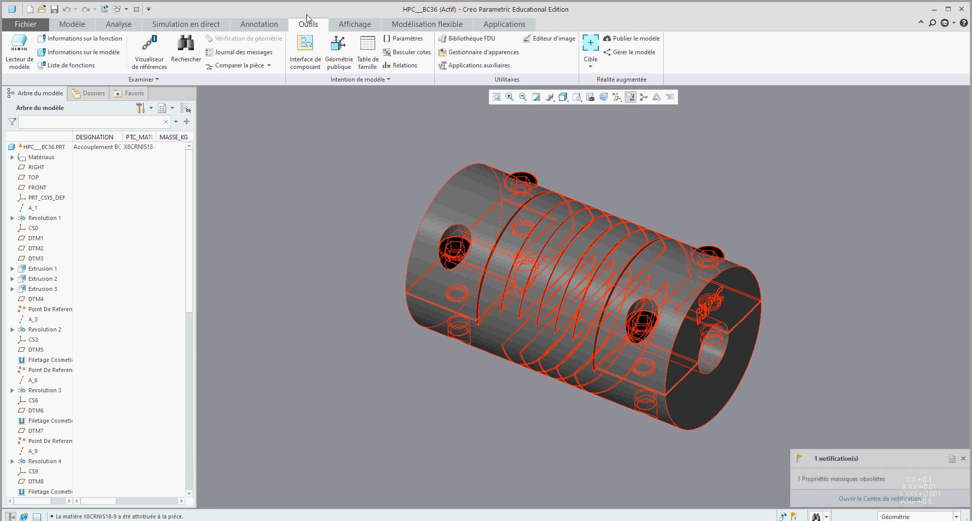
left_click(400, 65)
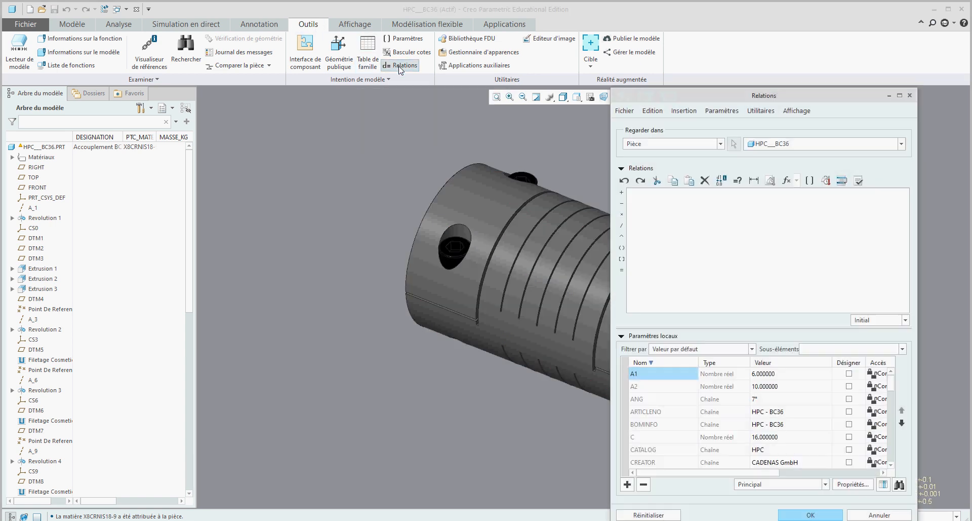
left_click(825, 484)
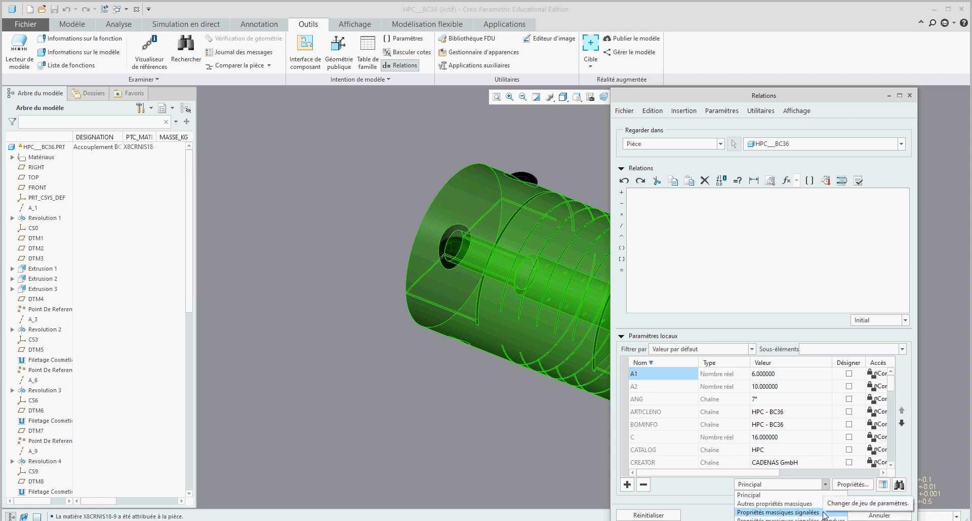
left_click(778, 512)
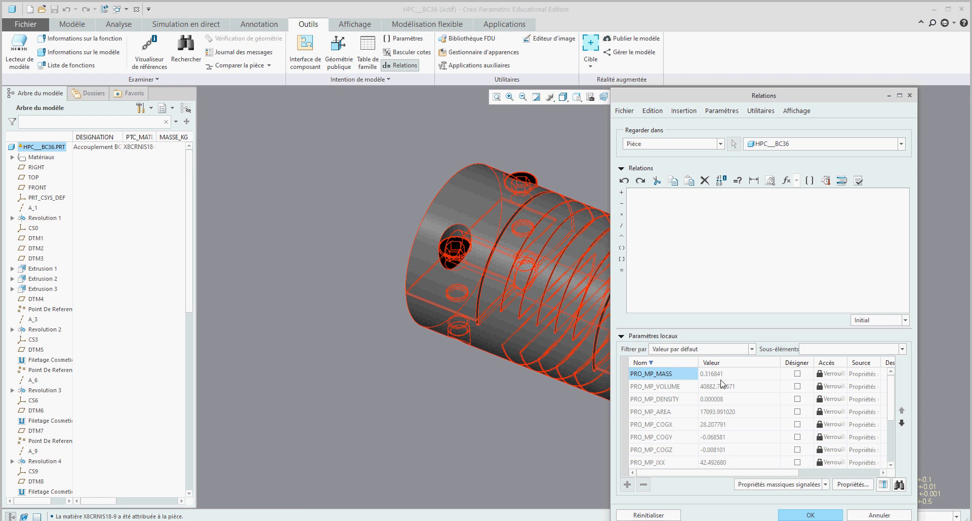
Add the relation masse_kg=PRO_MP_MASS to the part, accept it and return to the PLAN_ENSEMBLE drawing
left_click(645, 197)
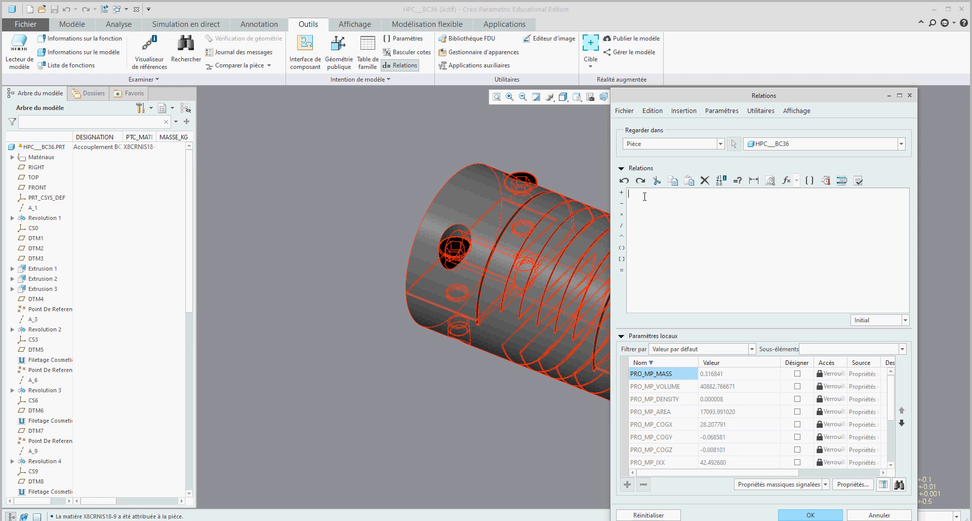
type("masse_kg=")
right_click(661, 376)
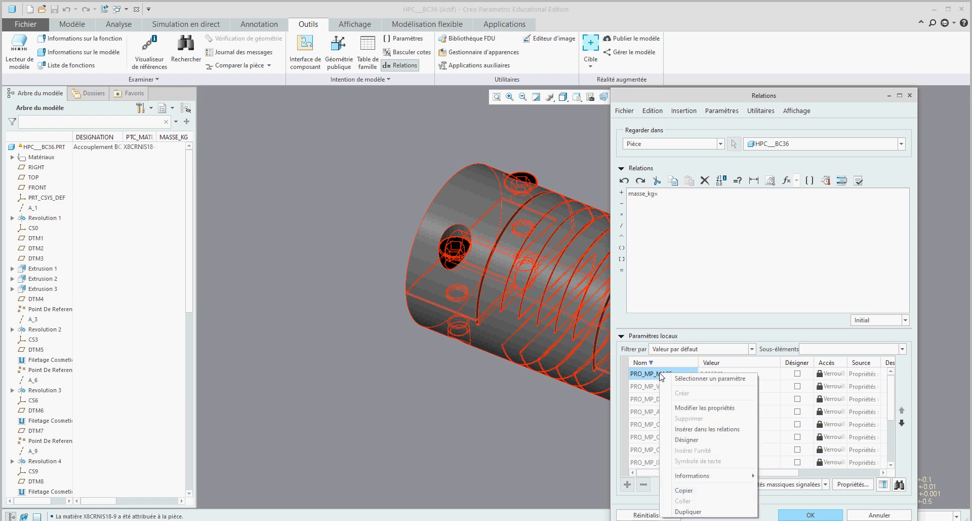
left_click(687, 429)
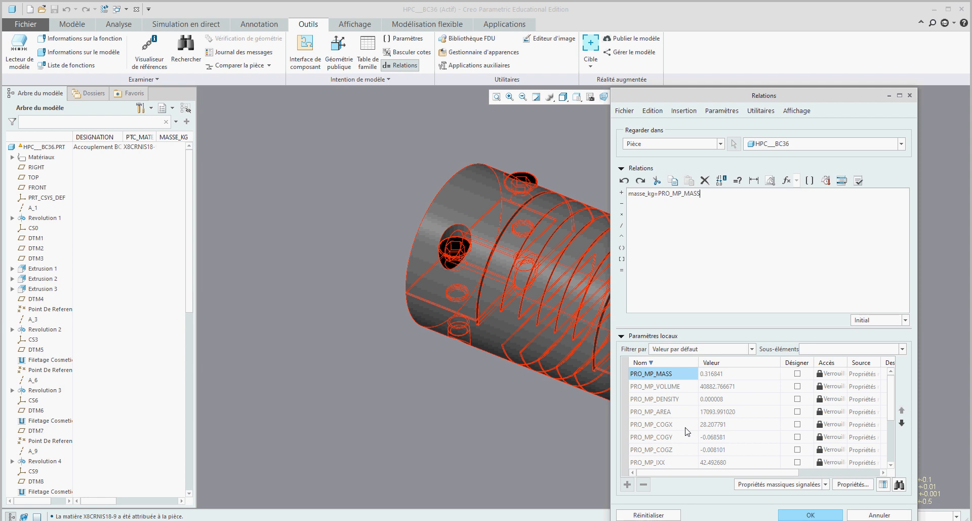
left_click(859, 186)
left_click(528, 294)
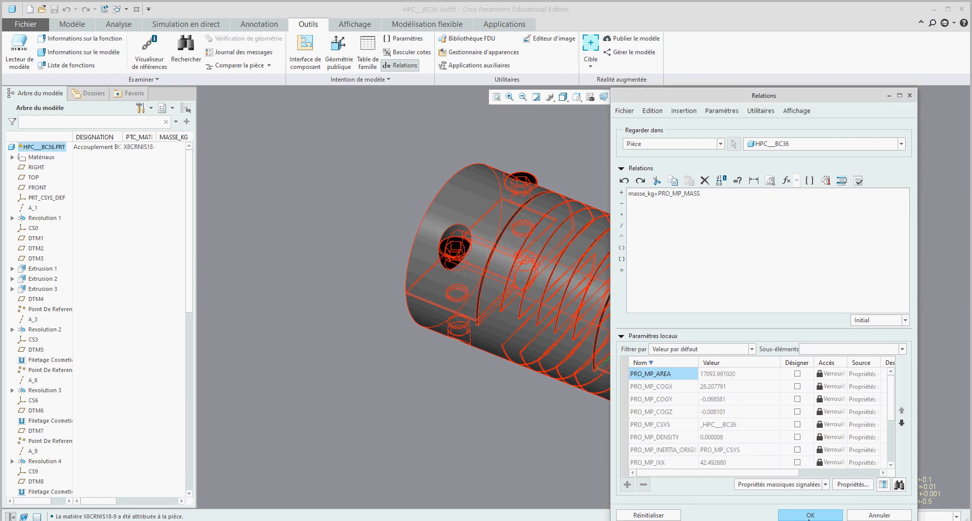
left_click(811, 515)
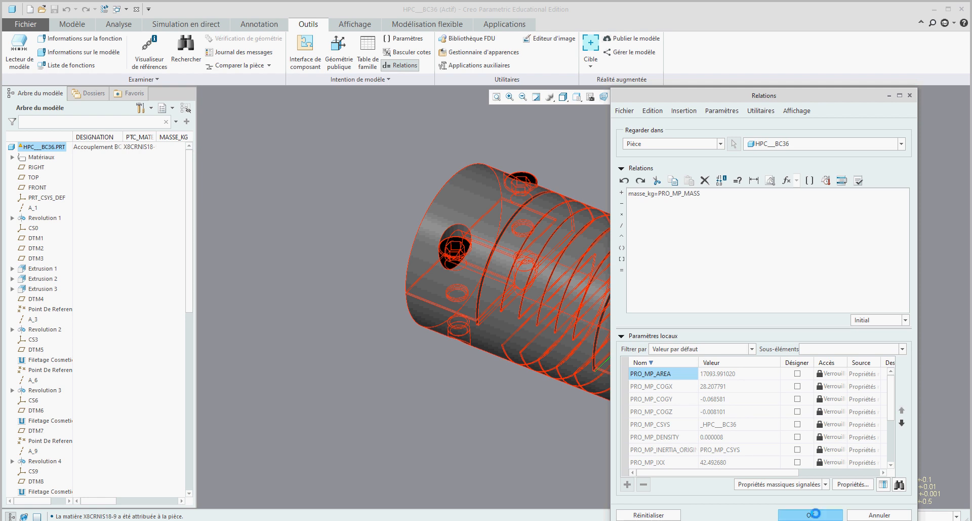
left_click(120, 9)
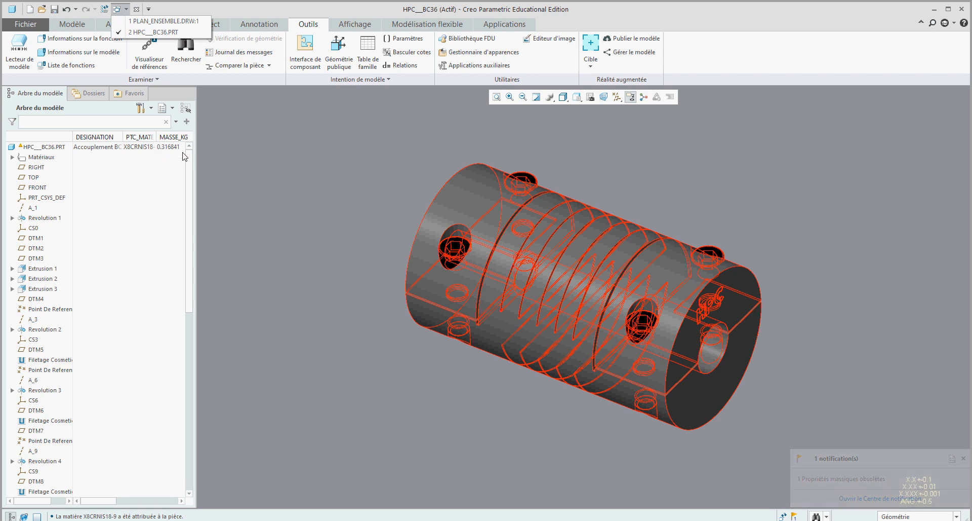
left_click(157, 21)
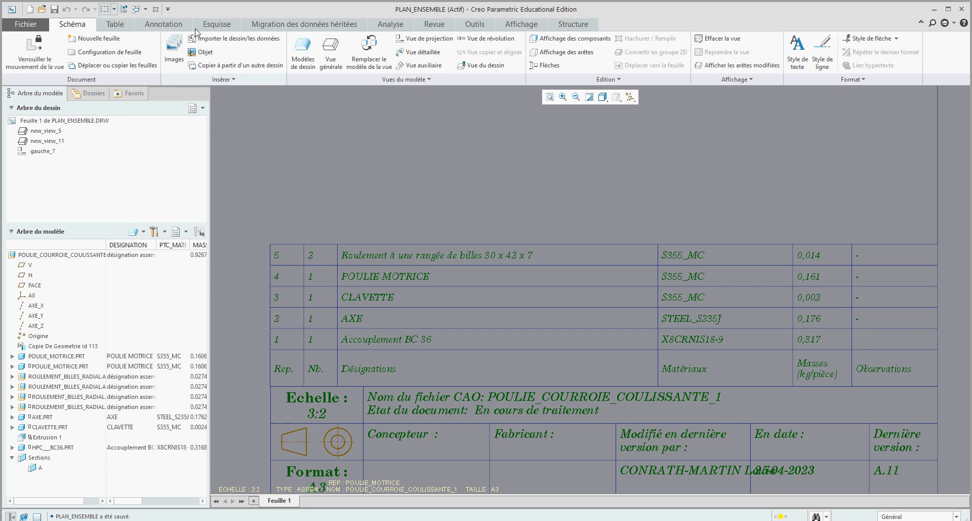
Switch to the HPC___BC36 part and add a new parameter named OBSERVATIONS
left_click(146, 9)
left_click(153, 32)
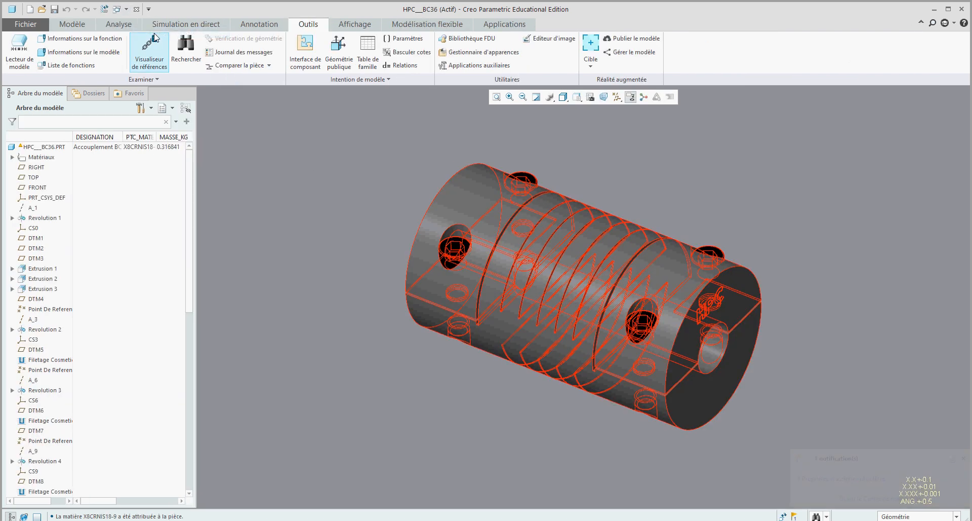
left_click(401, 40)
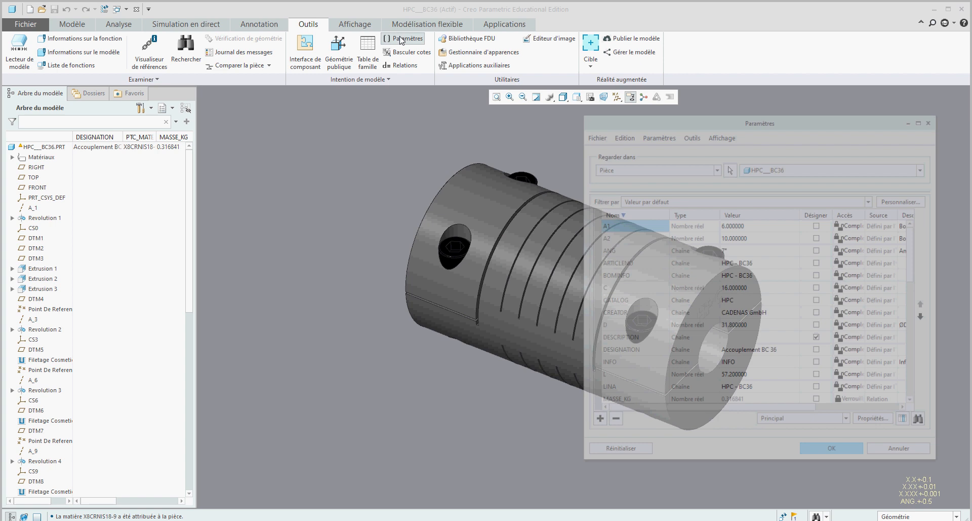
left_click(597, 423)
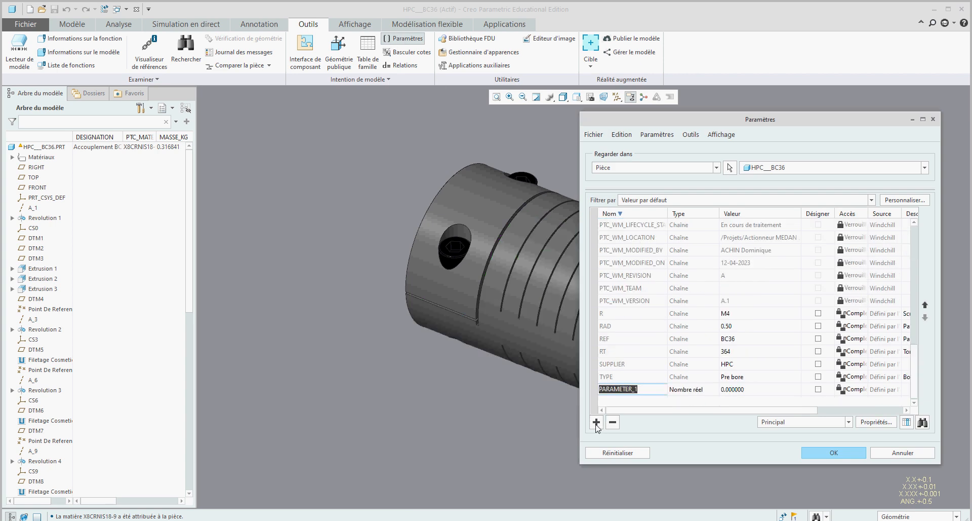
type("observations")
Make the OBSERVATIONS parameter a string (Chaîne) with the value HPC, accept it and return to the PLAN_ENSEMBLE drawing
left_click(704, 389)
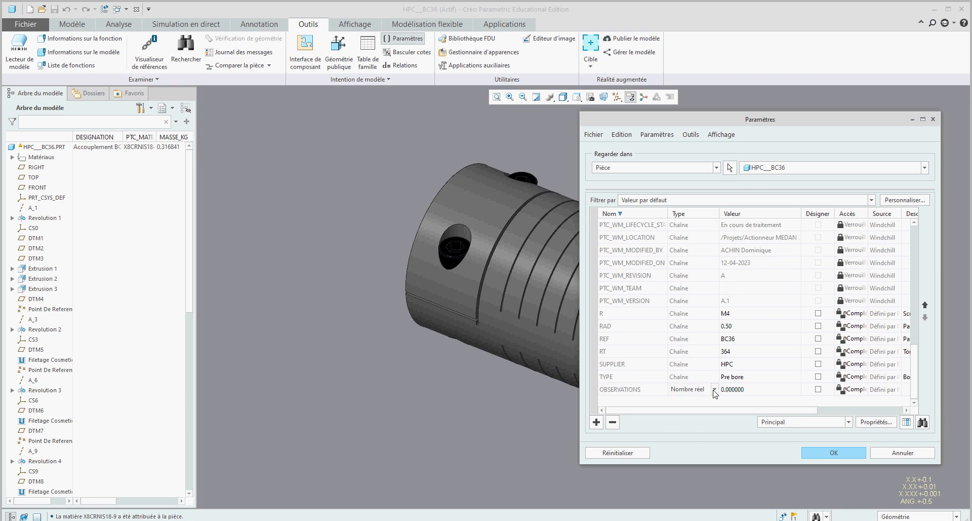
left_click(715, 389)
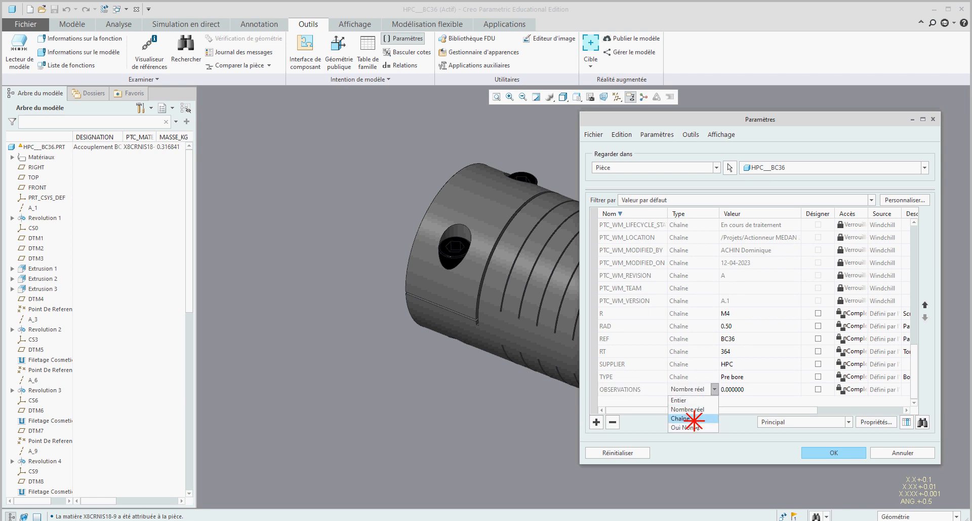
left_click(694, 418)
left_click(739, 389)
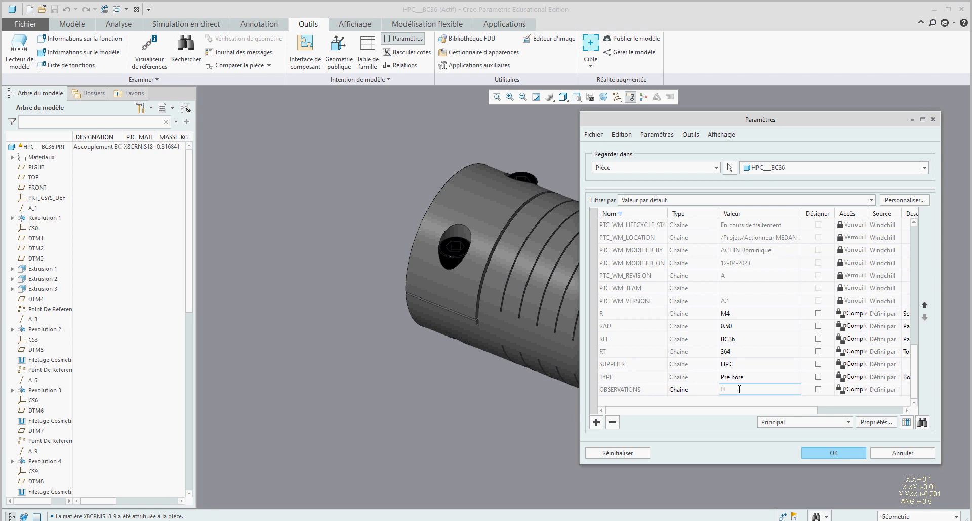
left_click(812, 453)
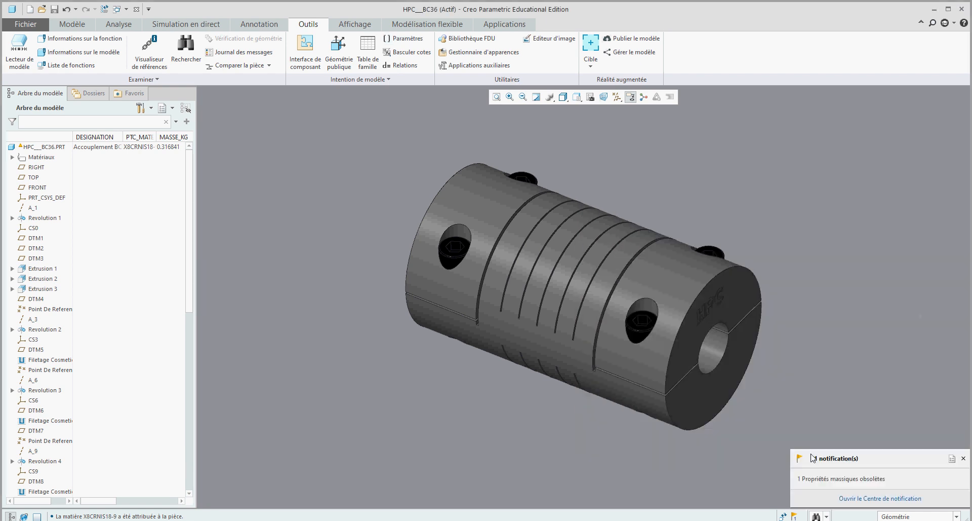
left_click(963, 458)
left_click(126, 9)
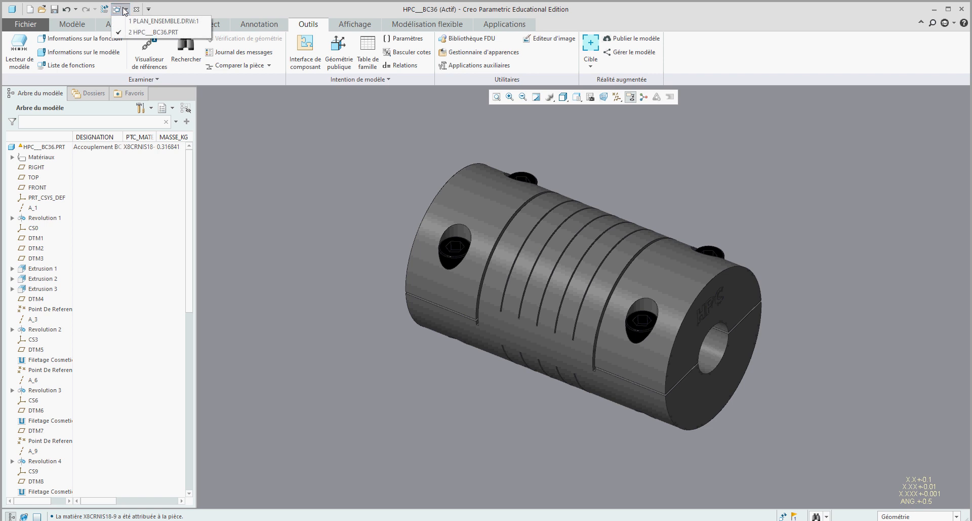
left_click(134, 23)
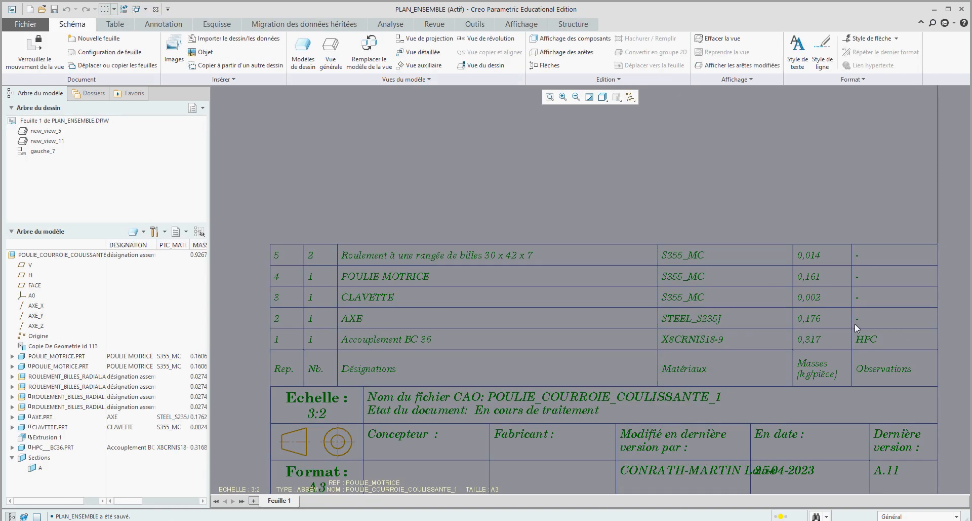